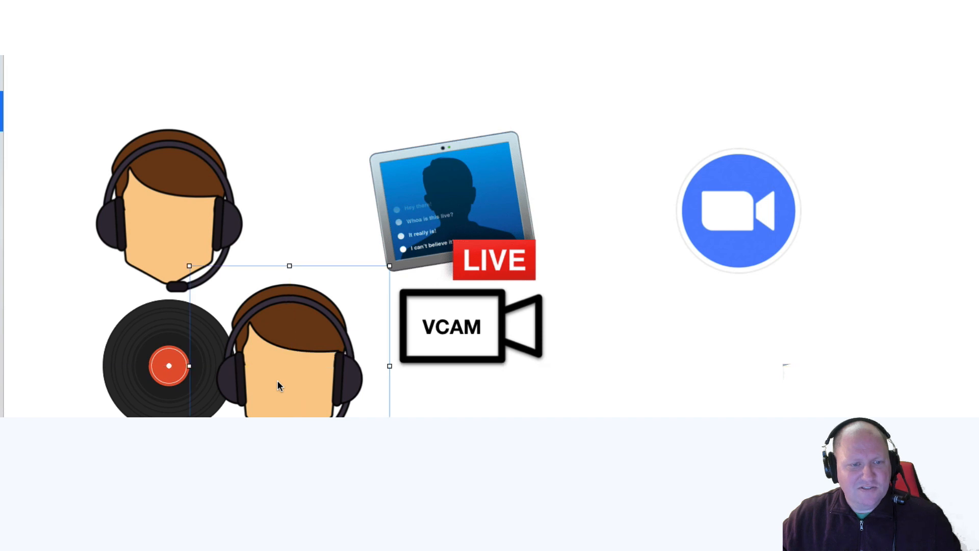
# Step: Delete the selected headset figure overlapping the vinyl record in the diagram
pyautogui.press('Delete')
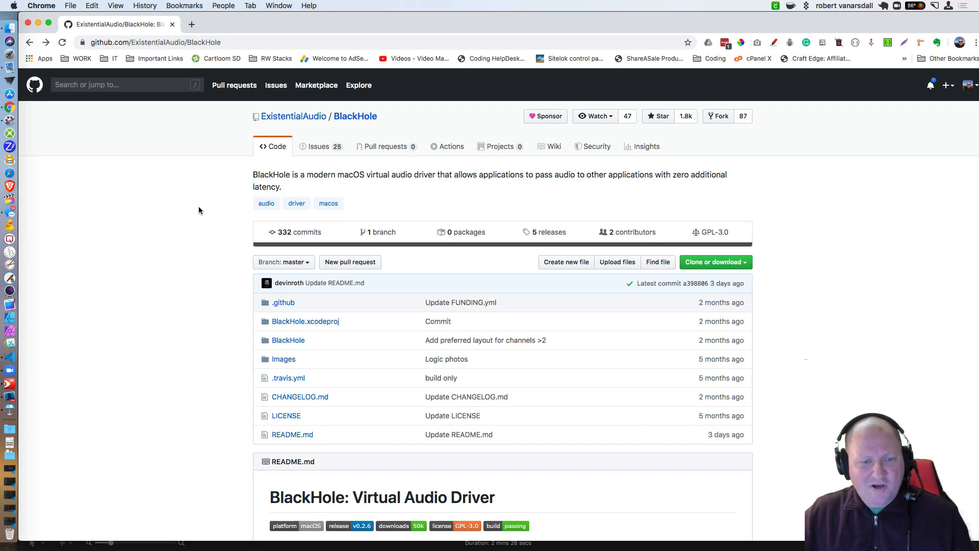
# Step: Open the BlackHole driver's download page from the README of its GitHub repository
pyautogui.scroll(-8, 199, 211)
pyautogui.click(300, 167)
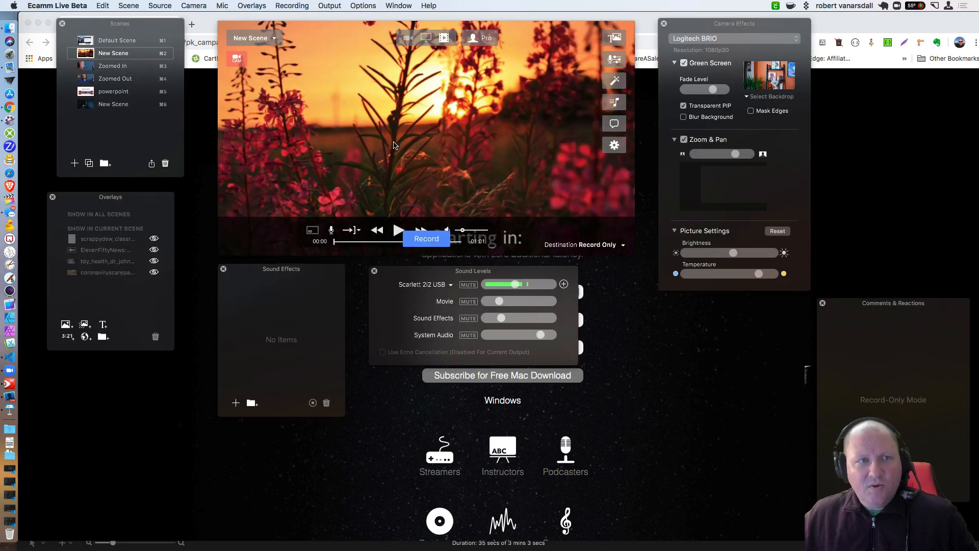
# Step: In Ecamm Live, set the audio monitor output to BlackHole 16ch
pyautogui.click(445, 38)
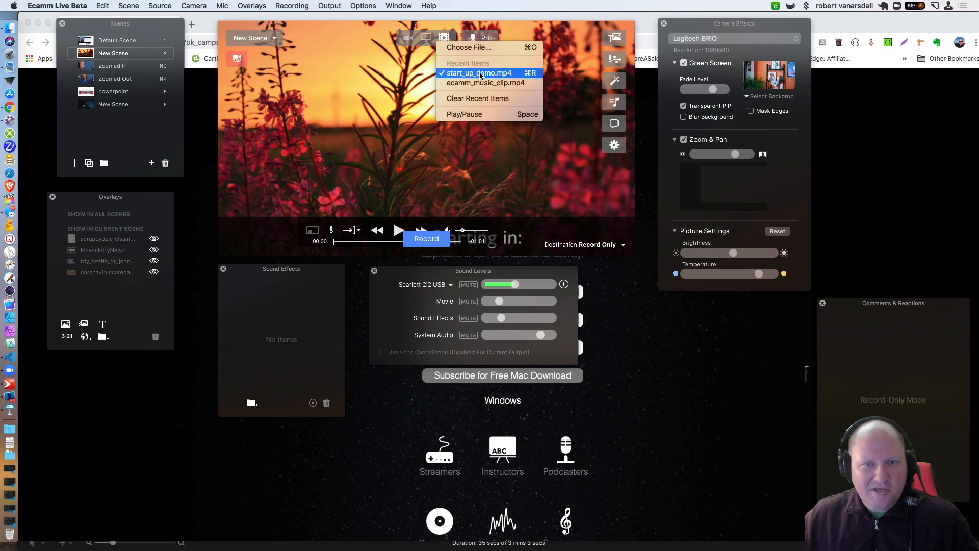
pyautogui.click(368, 93)
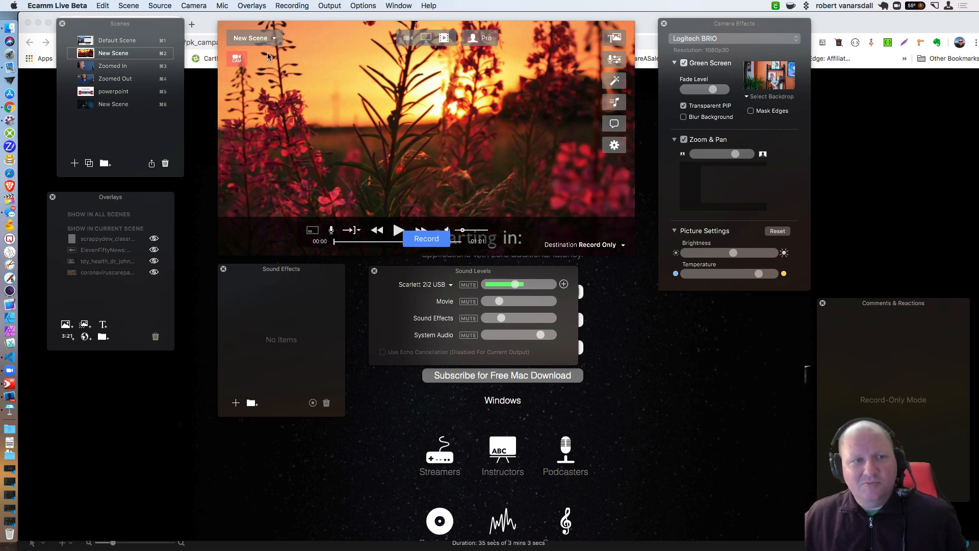
pyautogui.click(334, 6)
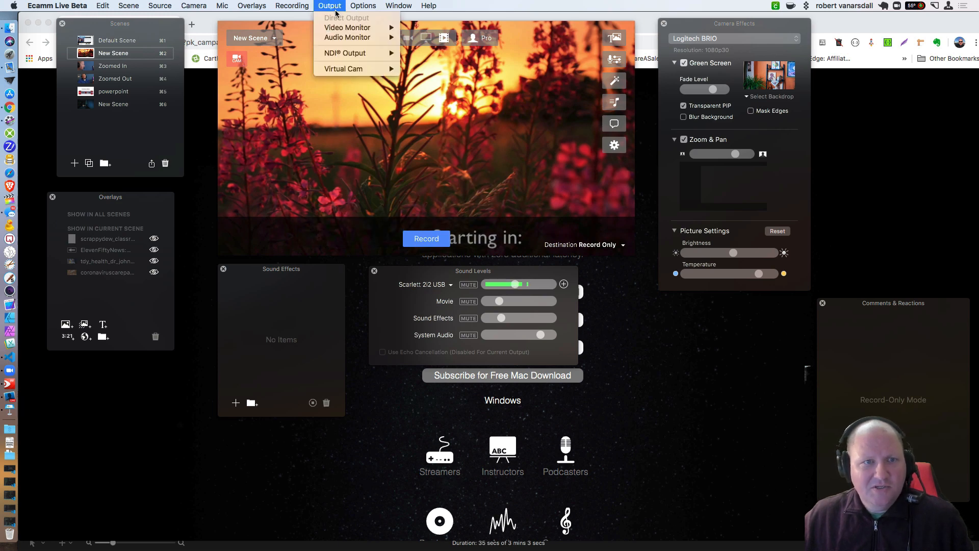
pyautogui.moveTo(350, 39)
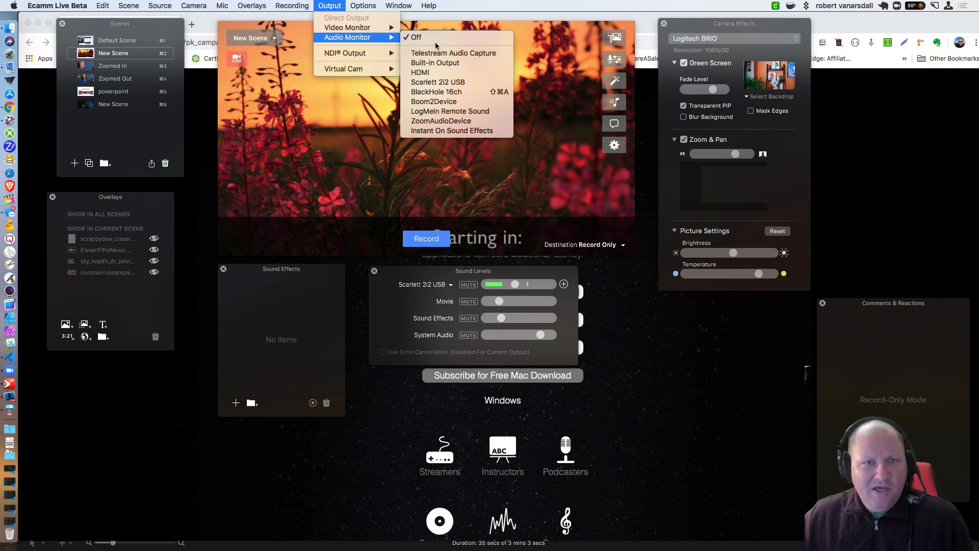
pyautogui.click(461, 93)
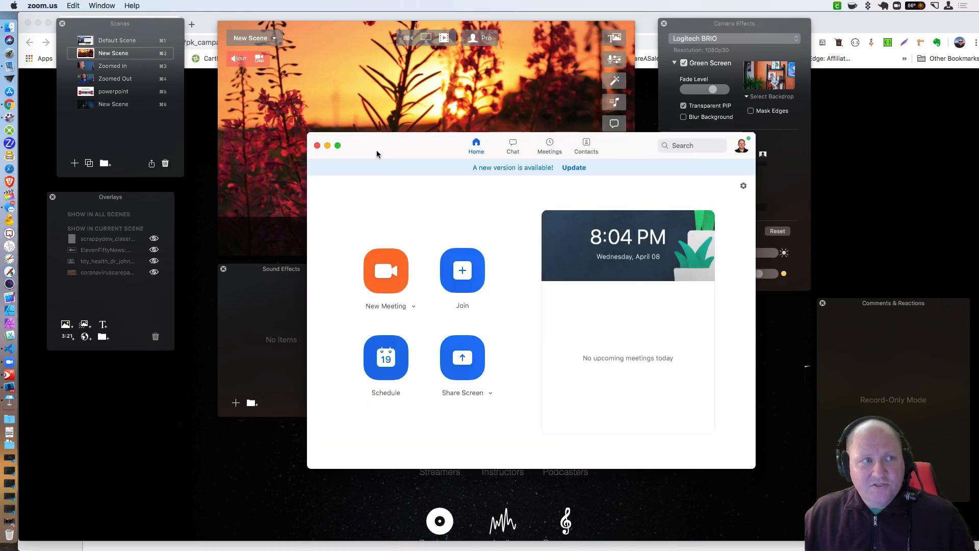
# Step: In Zoom's video preferences, select Ecamm Live Virtual Cam as the camera
pyautogui.click(46, 6)
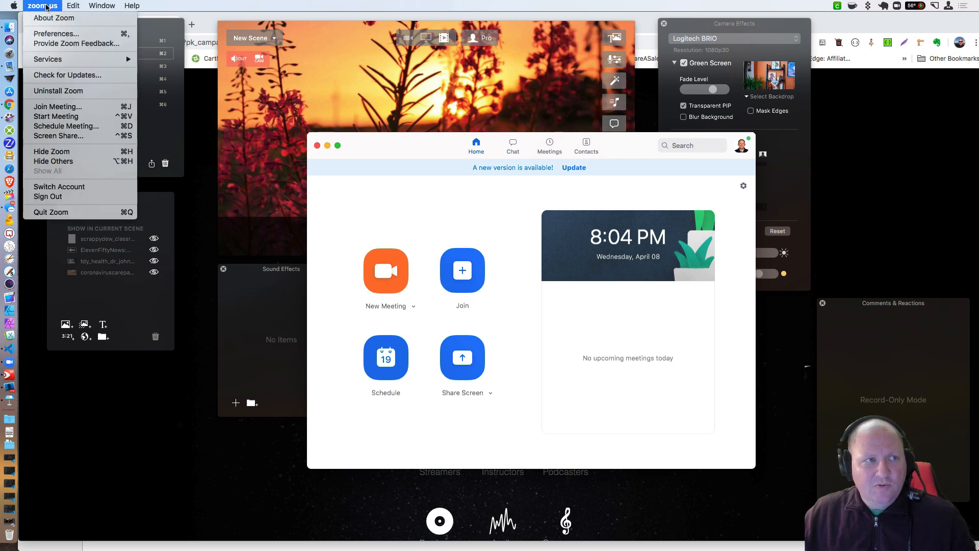
pyautogui.click(51, 35)
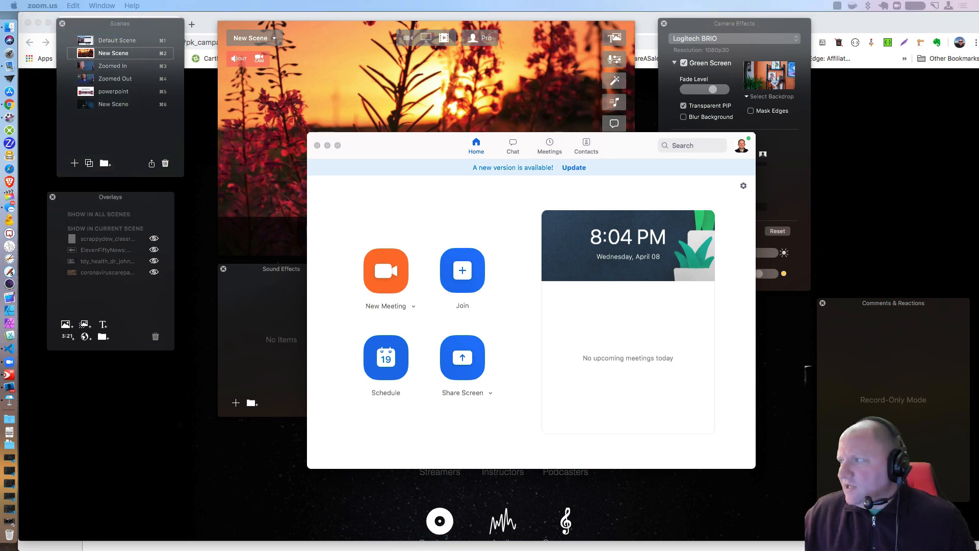
pyautogui.moveTo(978, 154); pyautogui.dragTo(418, 89)
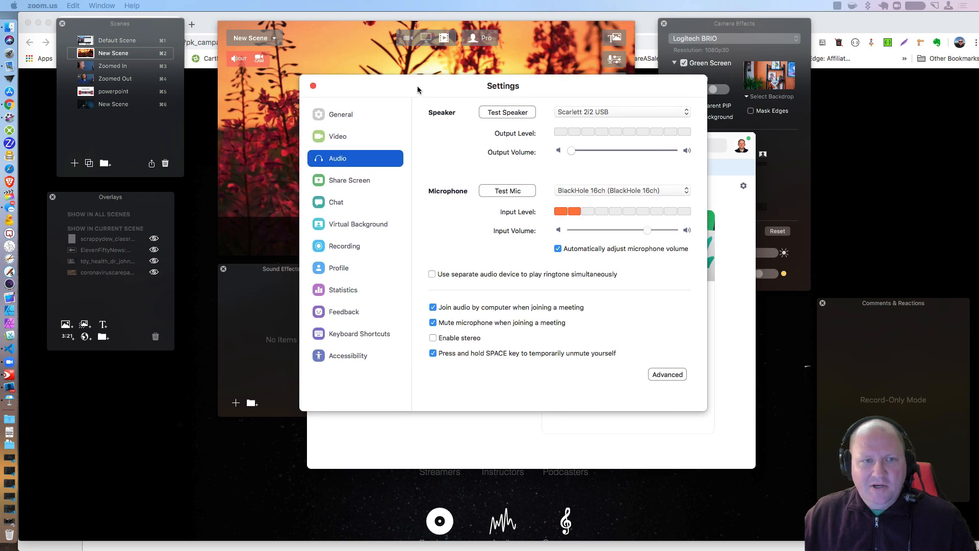
pyautogui.click(338, 136)
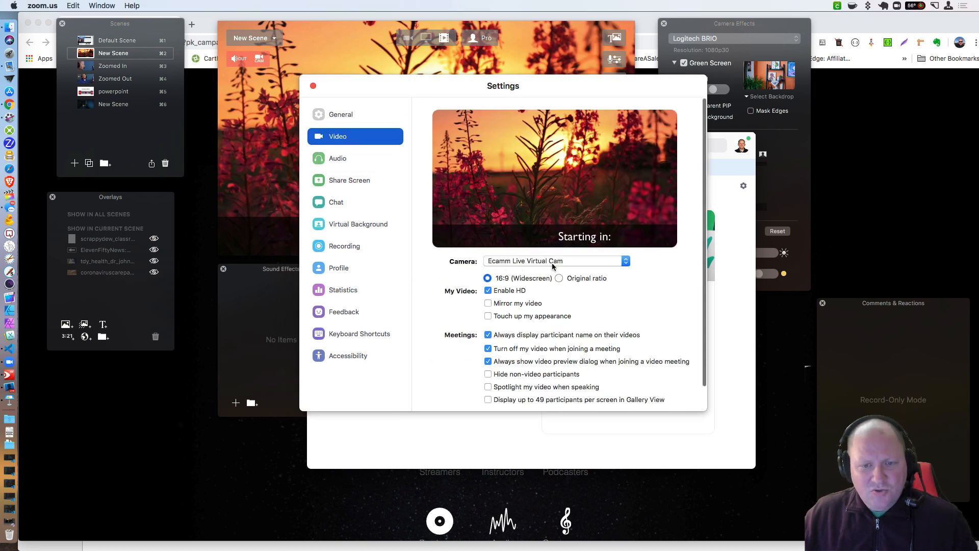
pyautogui.click(569, 266)
pyautogui.click(568, 263)
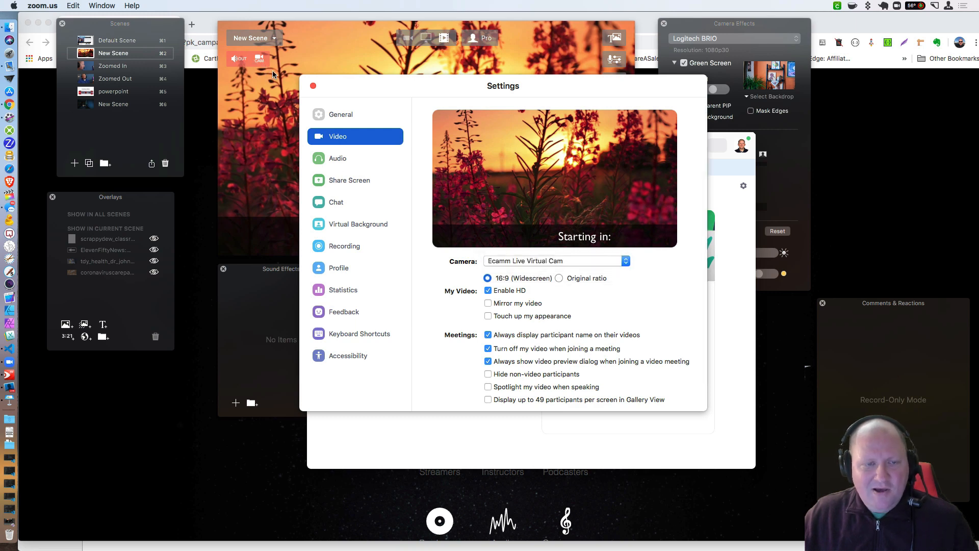
# Step: Select BlackHole 16ch as the microphone in Zoom's audio settings and move the settings window clear of the Ecamm Live preview
pyautogui.click(333, 159)
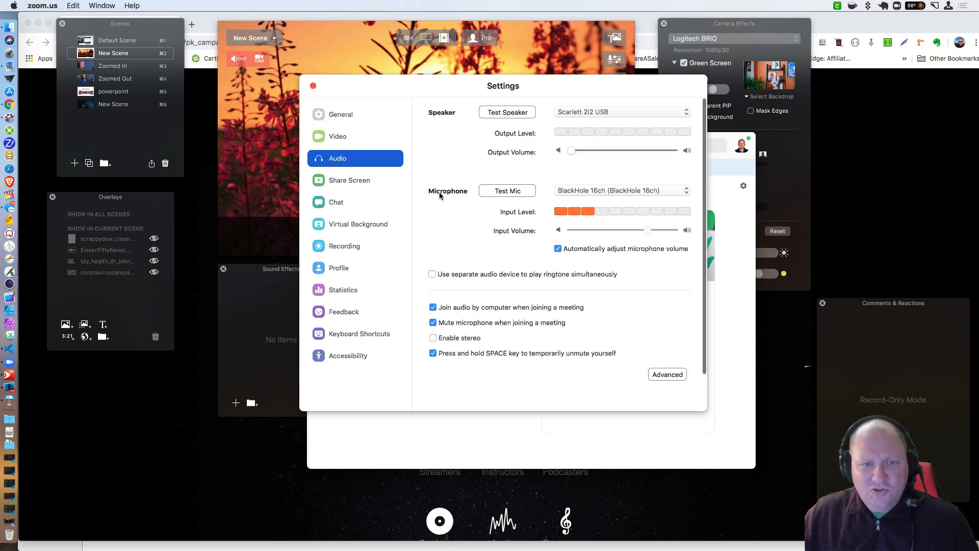
pyautogui.click(581, 192)
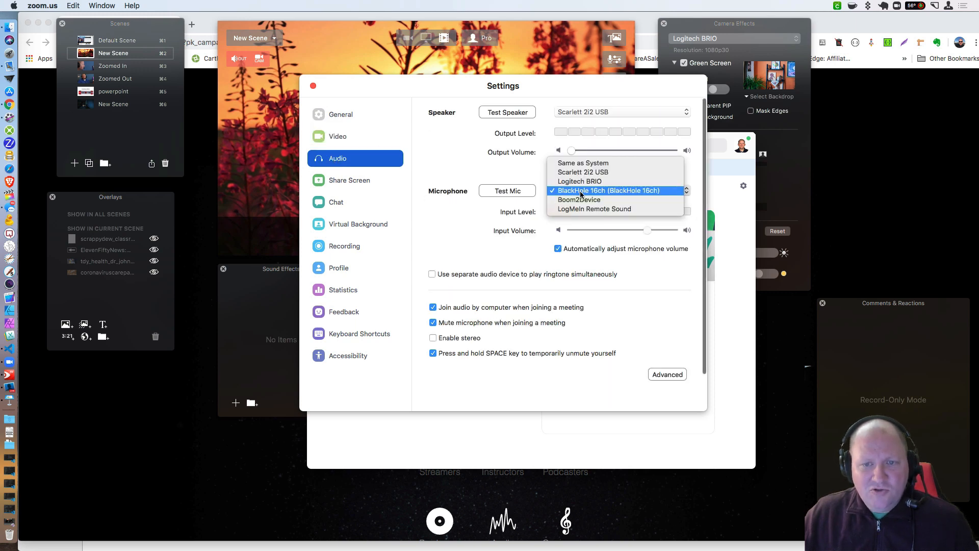
pyautogui.click(651, 193)
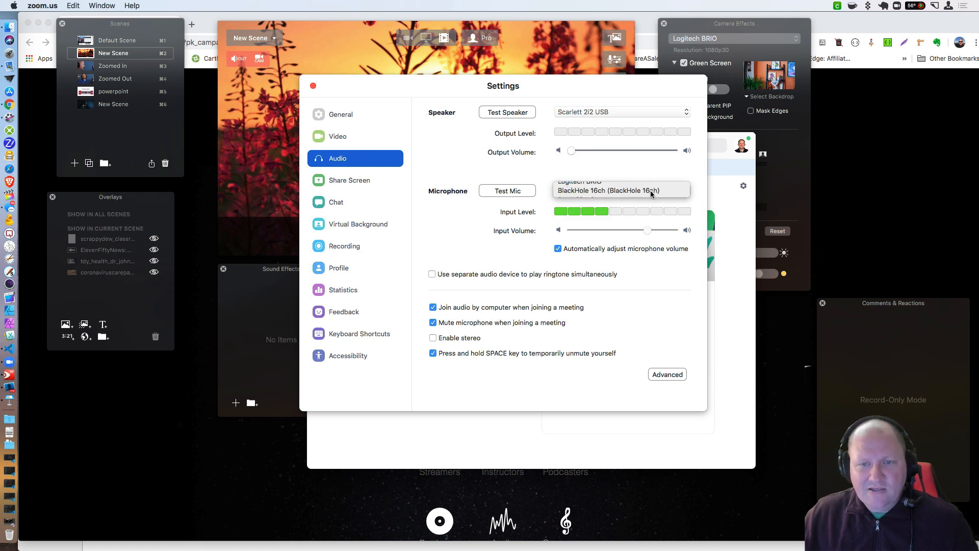
pyautogui.moveTo(475, 90); pyautogui.dragTo(694, 116)
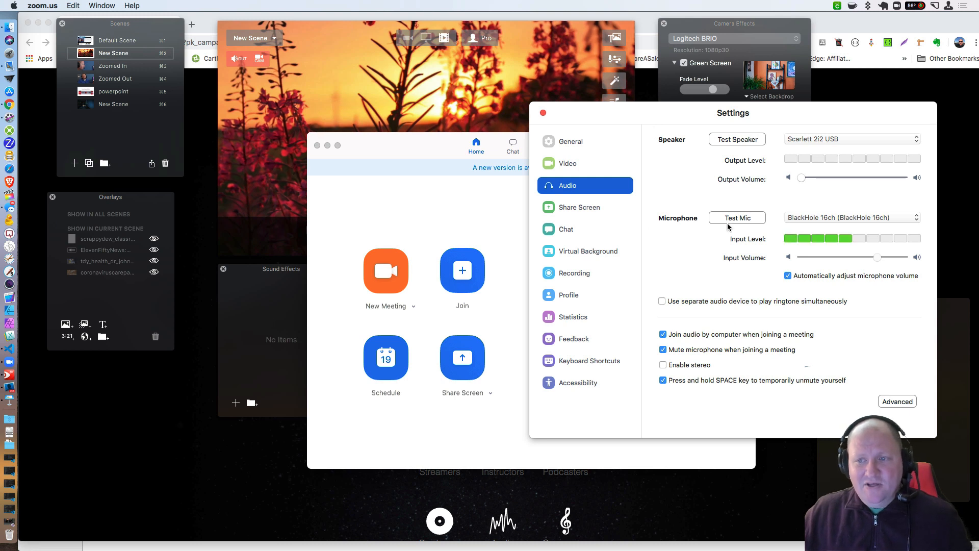
# Step: Switch to Ecamm Live and turn its audio monitor output off
pyautogui.click(364, 108)
pyautogui.click(238, 58)
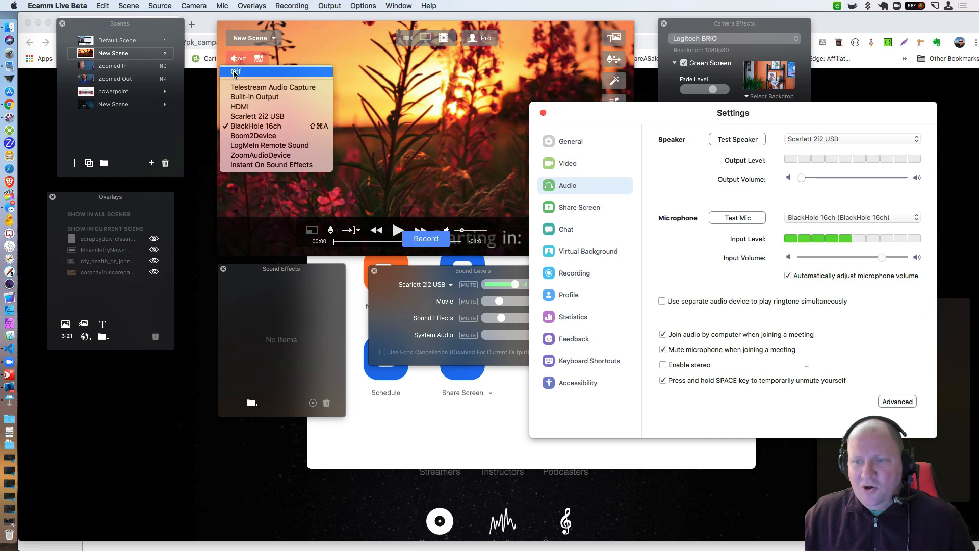
pyautogui.click(234, 73)
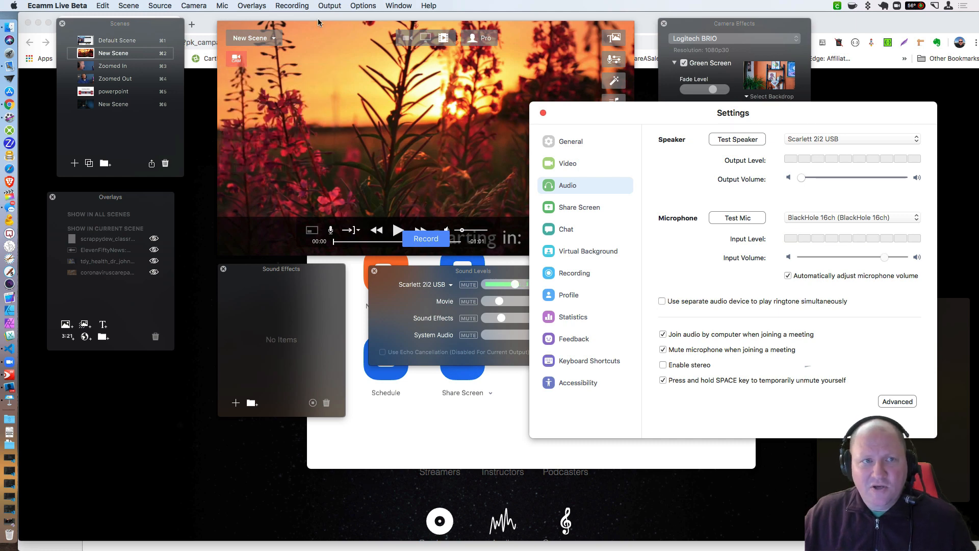
# Step: Route Ecamm Live's audio monitor to BlackHole 16ch again
pyautogui.click(329, 6)
pyautogui.moveTo(349, 38)
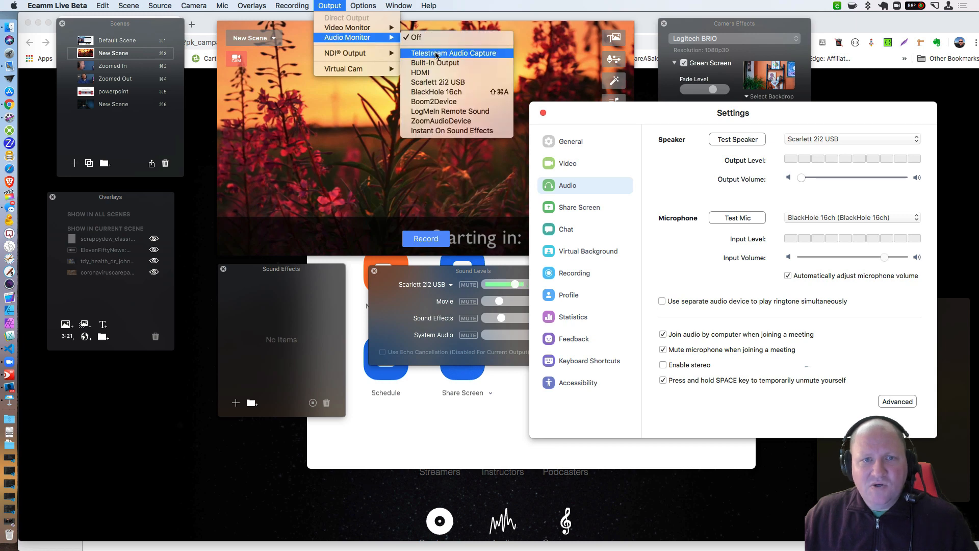
pyautogui.click(445, 93)
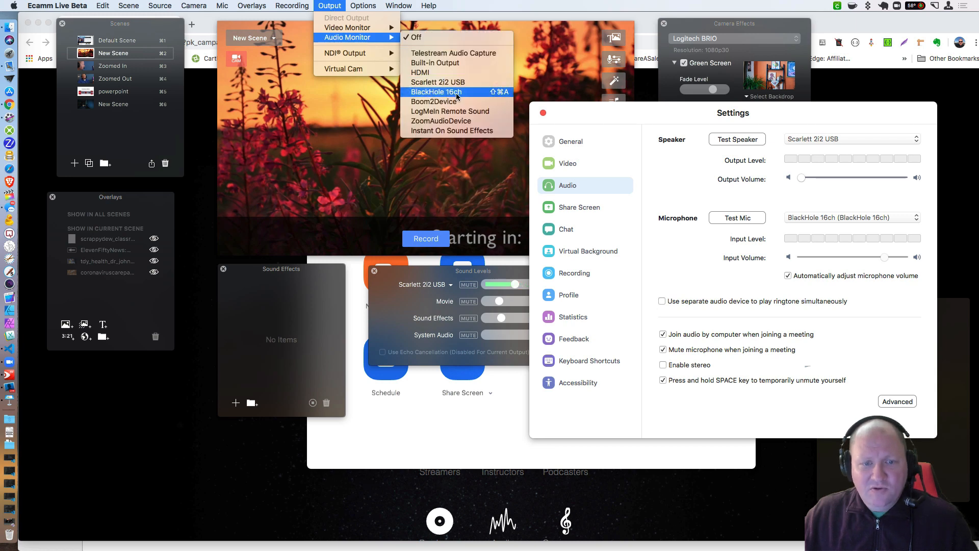
# Step: Try muting and unmuting the Scarlett 2i2 USB input in the sound levels, and lower the System Audio level
pyautogui.moveTo(465, 275); pyautogui.dragTo(375, 115)
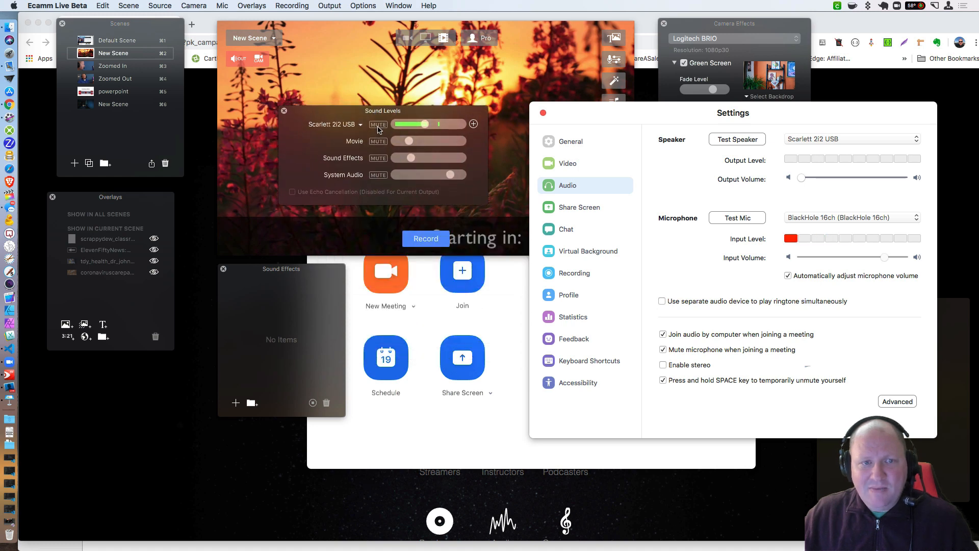
pyautogui.click(378, 125)
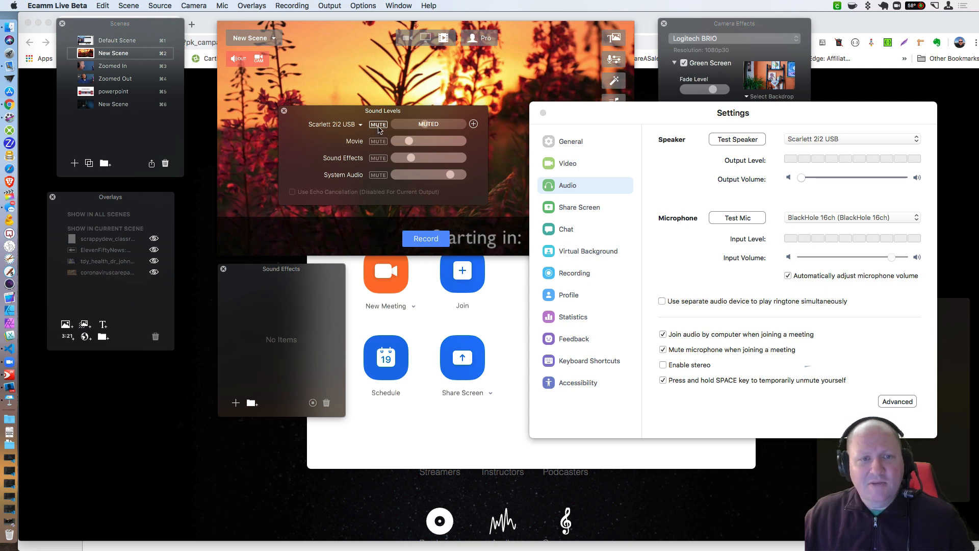
pyautogui.click(378, 125)
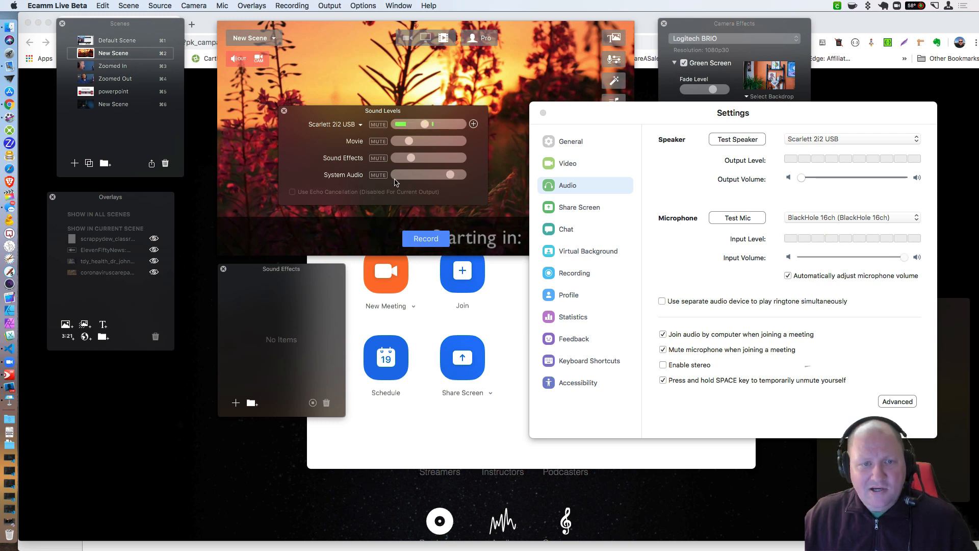
pyautogui.moveTo(450, 175); pyautogui.dragTo(441, 174)
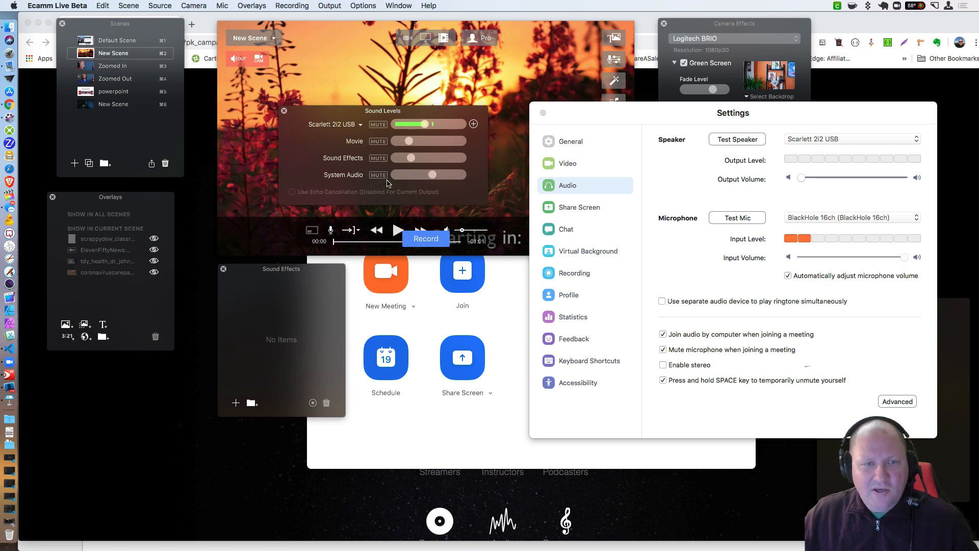
# Step: Play the scene's movie clip from the start and pause it about 22 seconds in
pyautogui.click(398, 231)
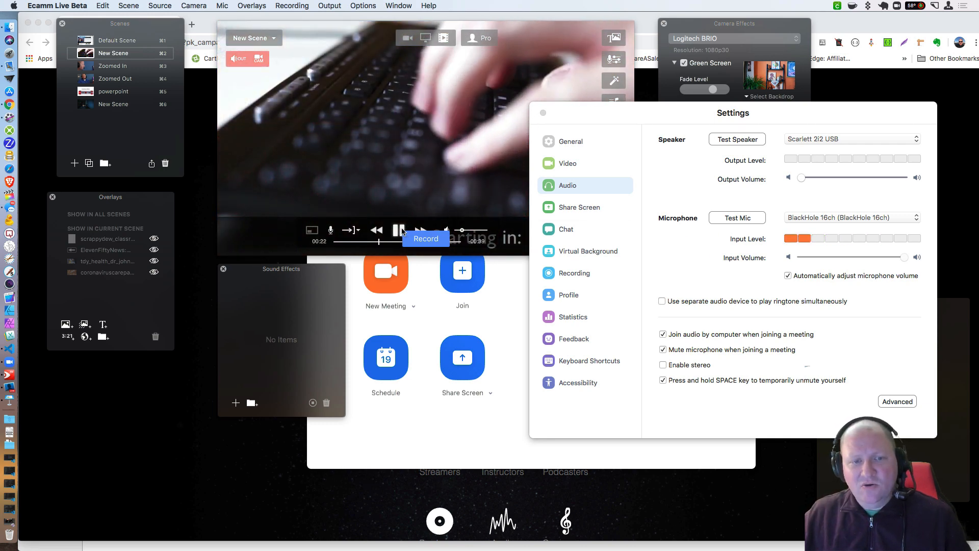
pyautogui.click(399, 231)
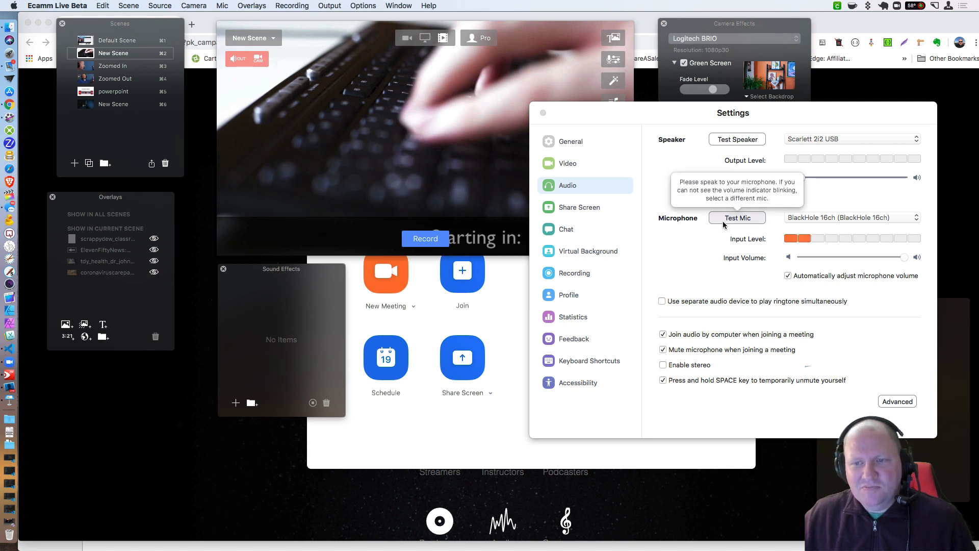
# Step: Run Zoom's microphone test while the resumed movie clip plays, then pause the clip and close the Zoom settings
pyautogui.moveTo(398, 231)
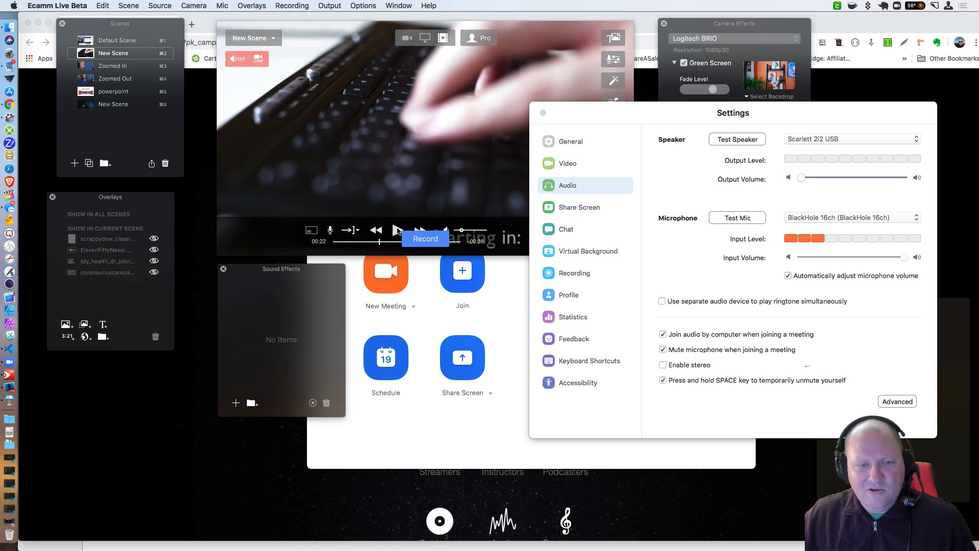
pyautogui.click(398, 230)
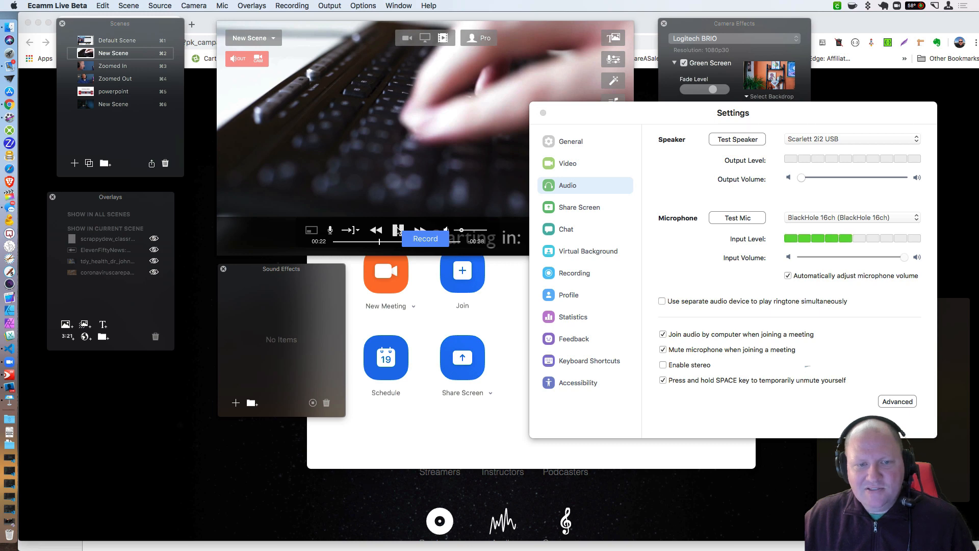
pyautogui.click(738, 219)
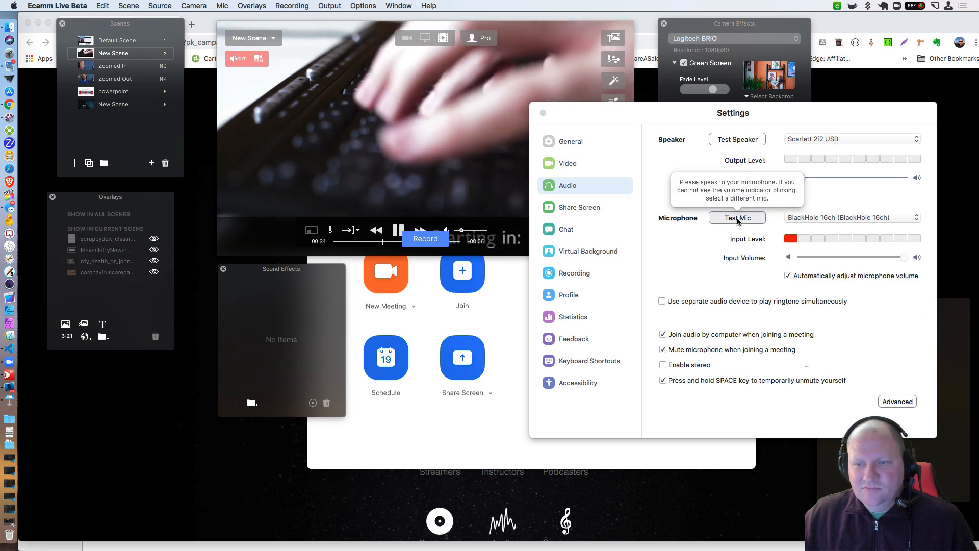
pyautogui.click(738, 218)
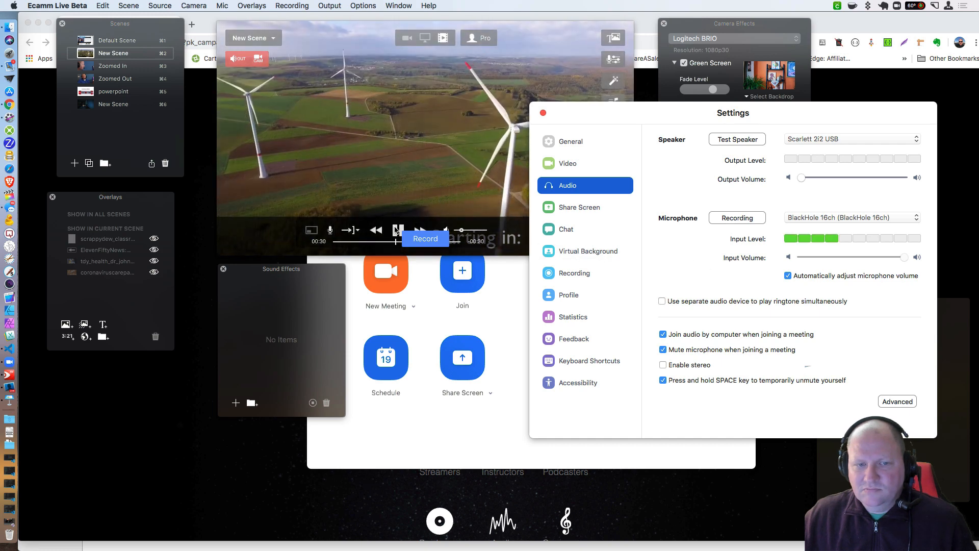
pyautogui.click(396, 231)
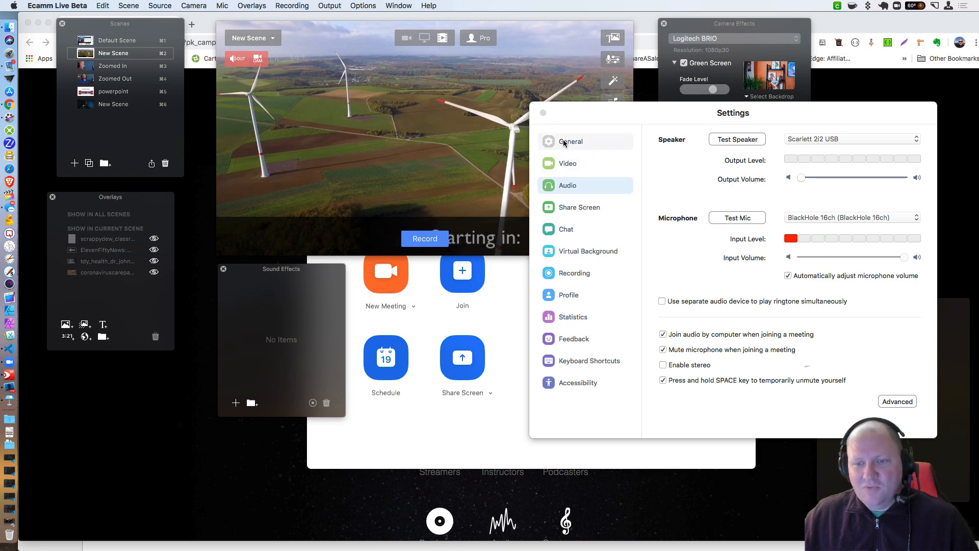
pyautogui.click(544, 114)
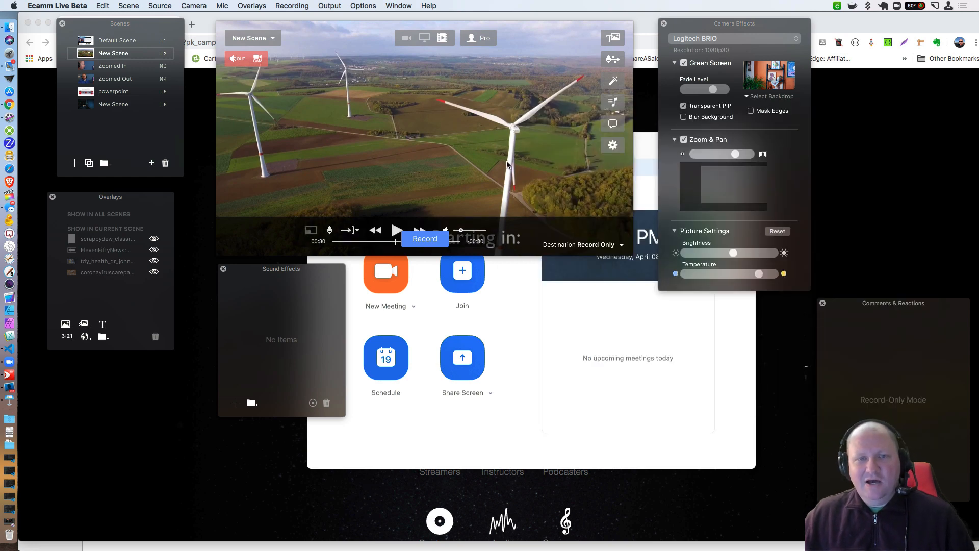